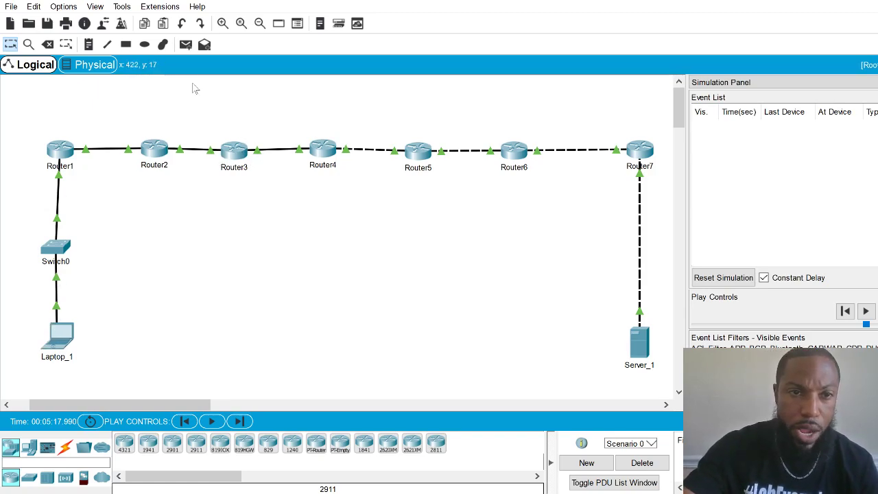
Add a simple PDU from Laptop_1 to Router3 and advance the simulation until the packet reaches Switch0.
click(186, 45)
click(63, 338)
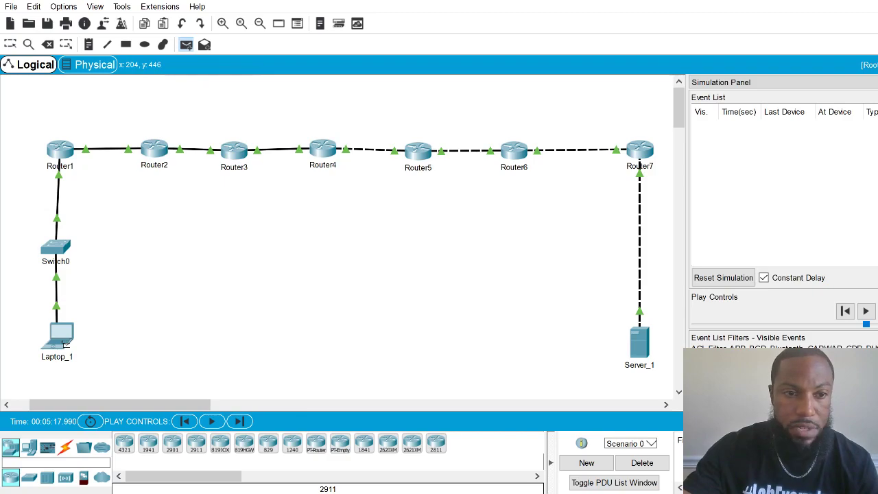
click(234, 155)
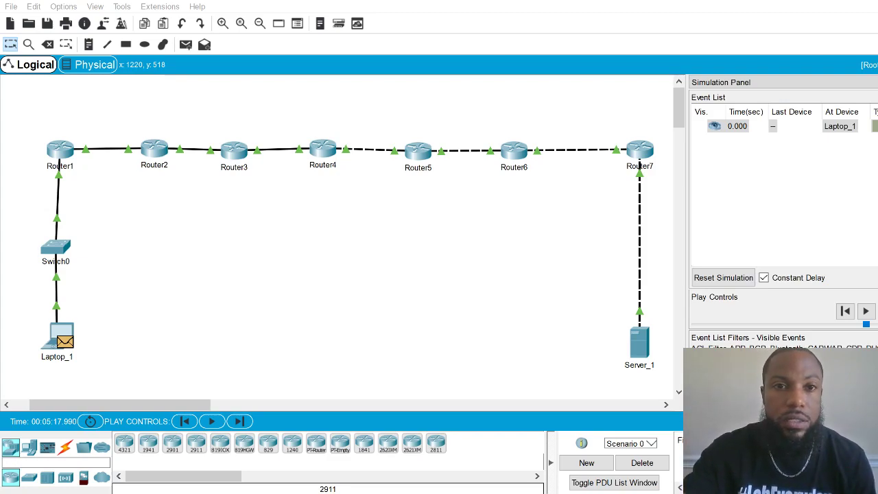
click(792, 126)
key(alt+c)
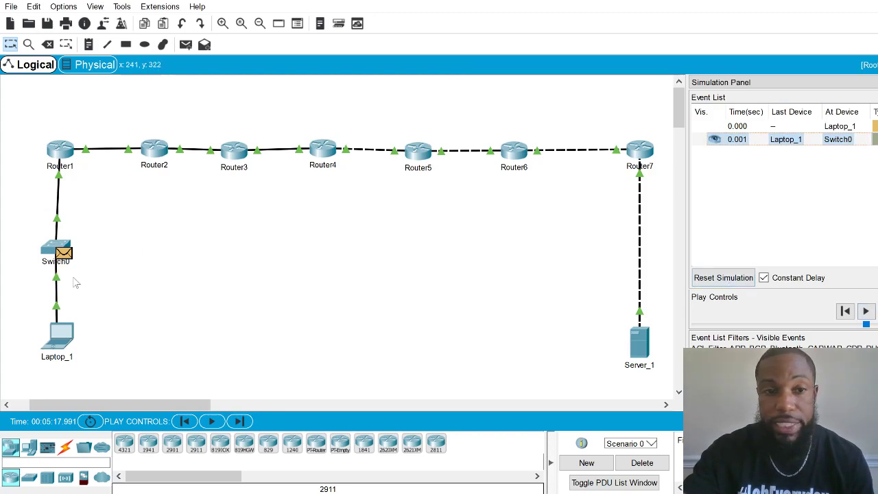
Examine the TTL field in the outbound PDU details of the packet at Switch0.
click(68, 258)
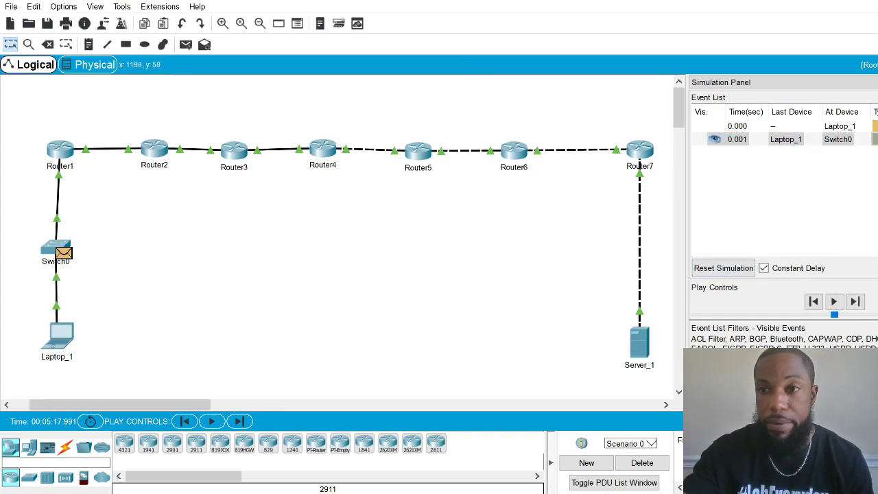
click(64, 253)
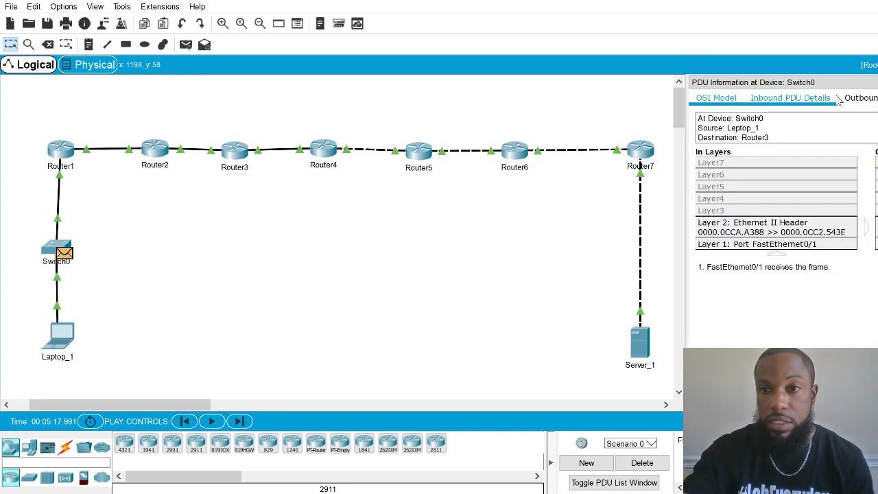
click(873, 101)
scroll(794, 239, down, 3)
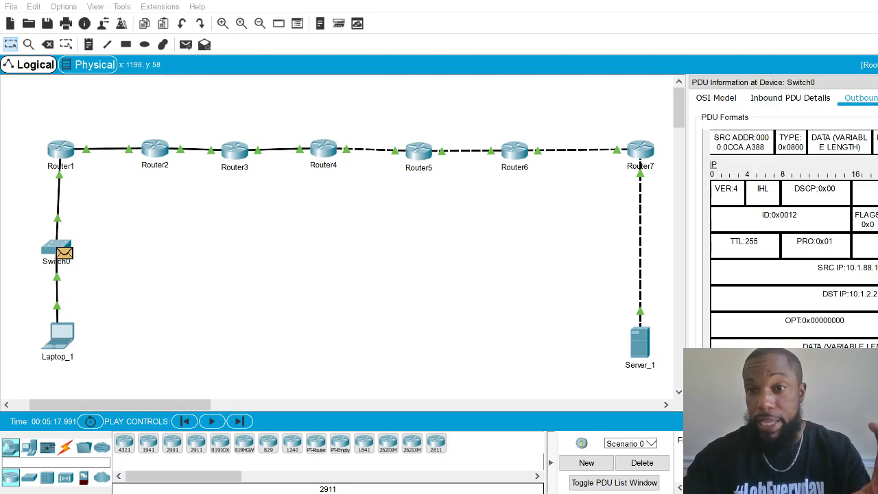
drag(759, 242, 729, 241)
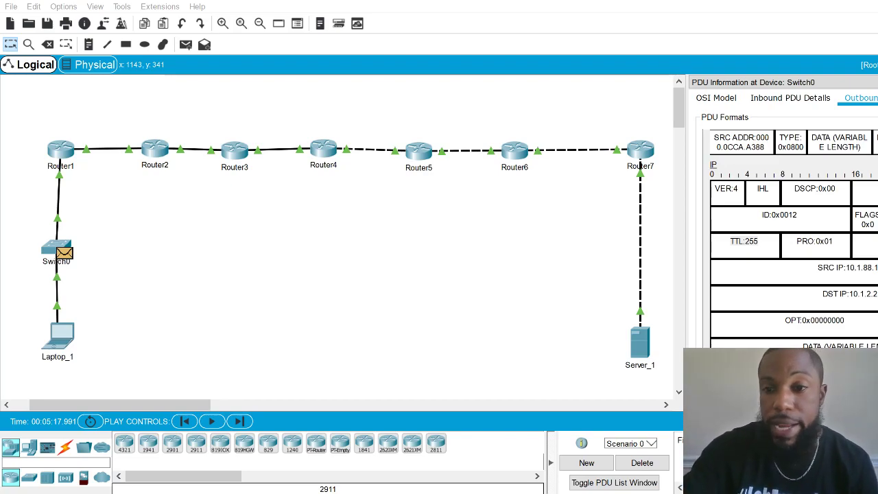
Advance the simulation by one event to forward the packet from Switch0 to Router1.
click(855, 302)
click(855, 302)
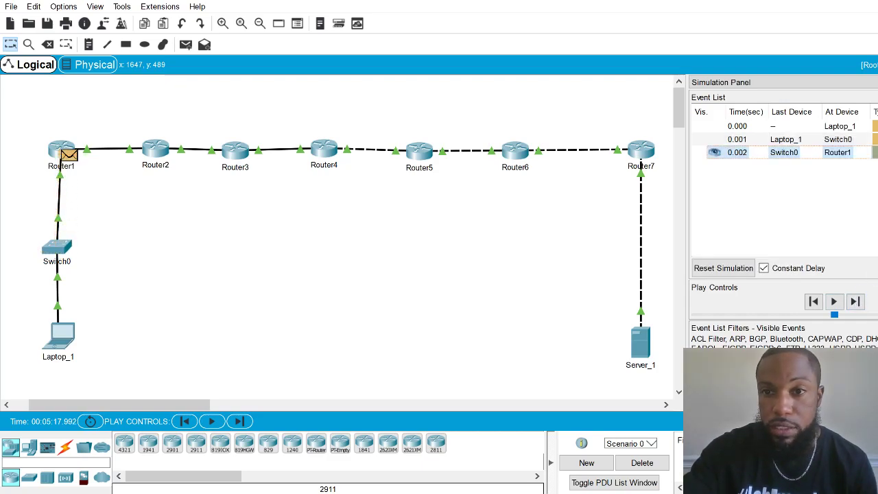
key(alt+Tab)
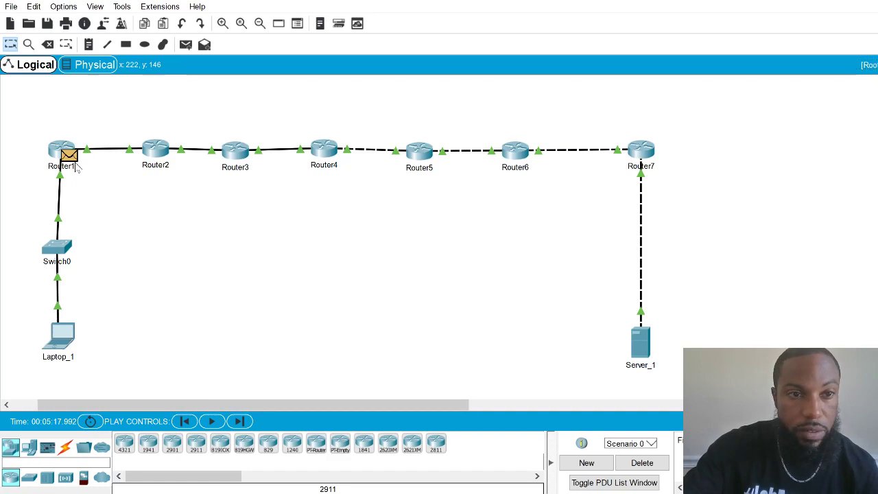
Examine the TTL field in the inbound PDU details of the packet at Router1.
click(76, 157)
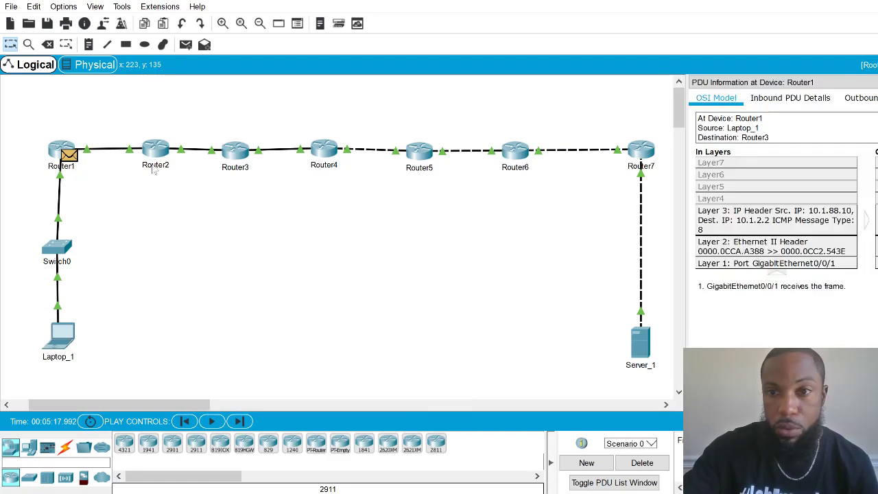
click(809, 98)
drag(761, 295, 729, 295)
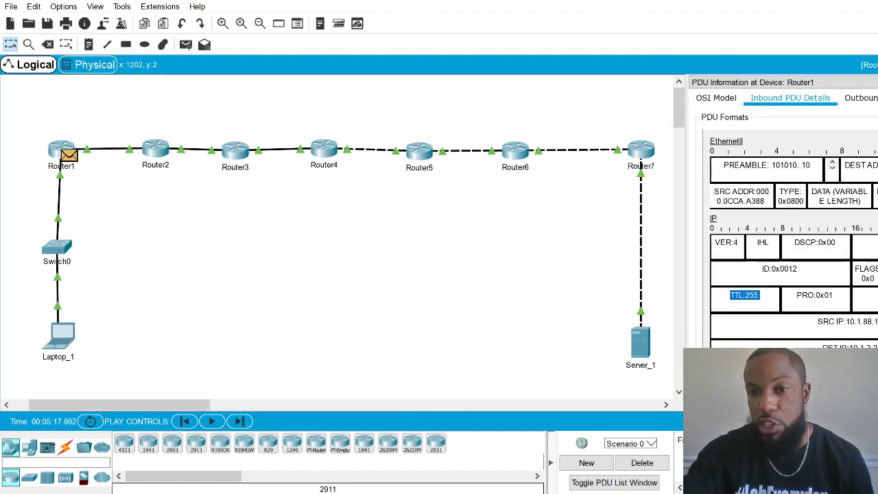
click(729, 295)
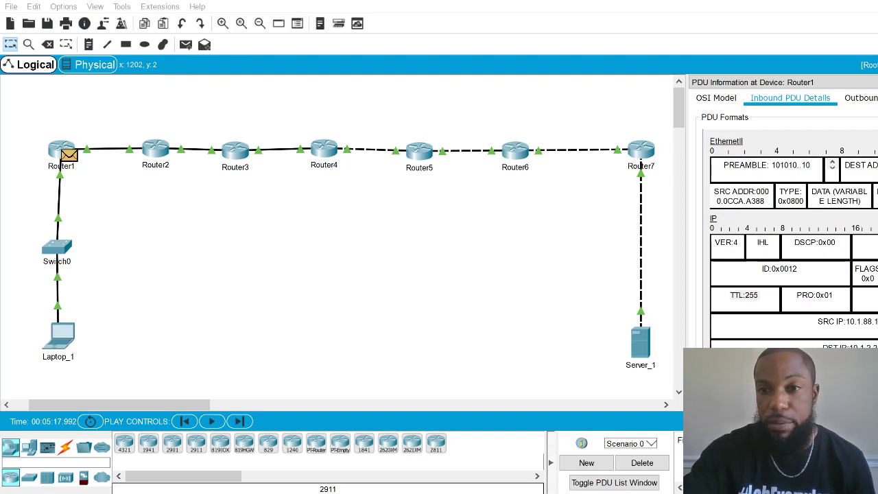
click(628, 4)
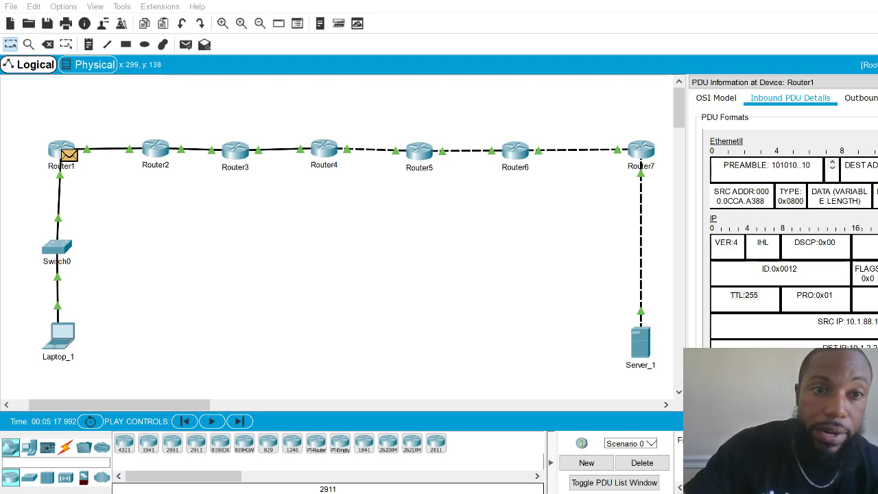
key(alt+Tab)
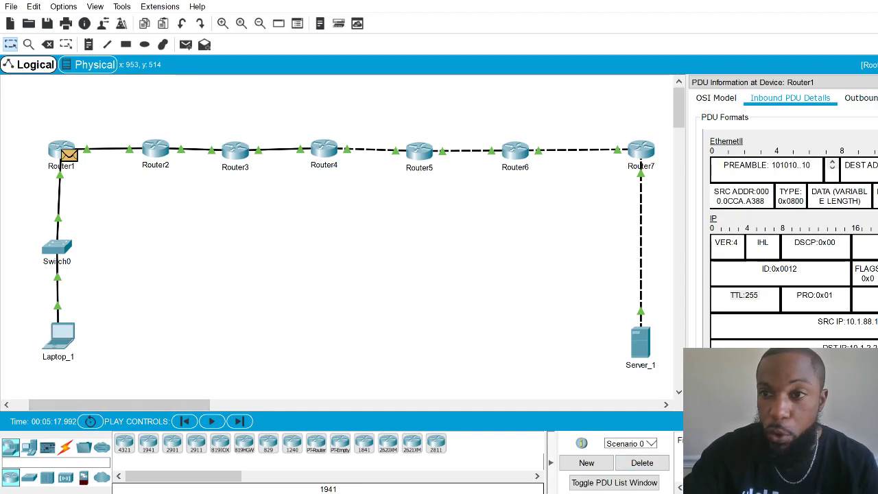
Let the packet finish its round trip to Laptop_1 and examine the reply's TTL in the inbound PDU details.
key(Escape)
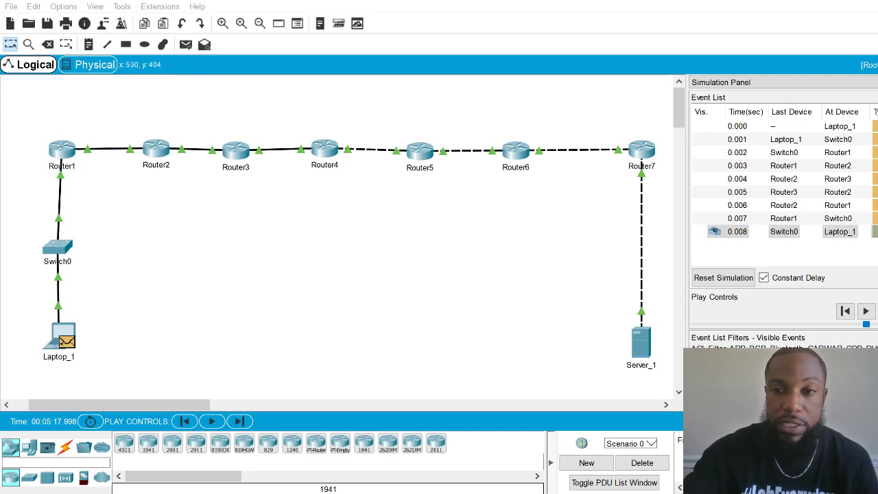
click(68, 343)
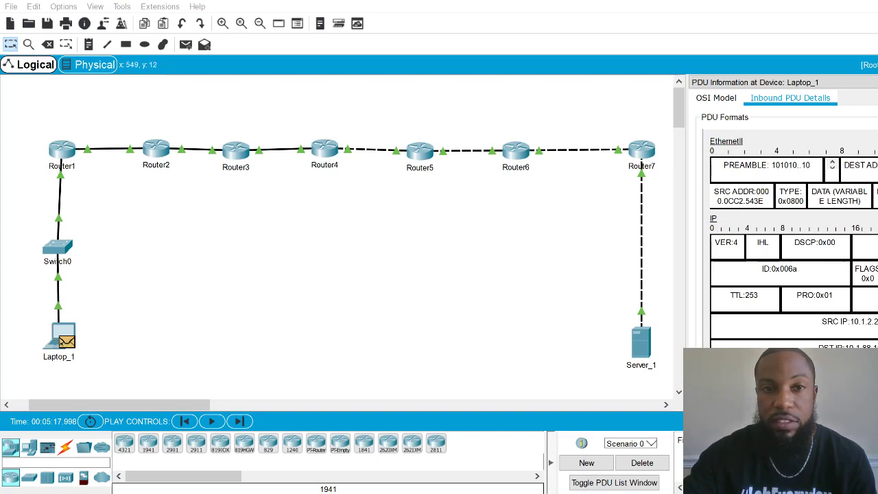
drag(739, 296, 762, 298)
click(767, 296)
click(157, 287)
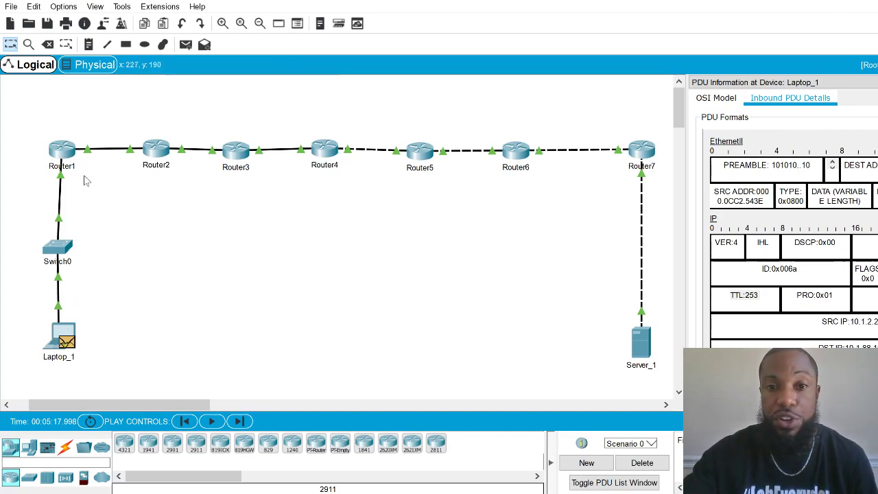
key(Escape)
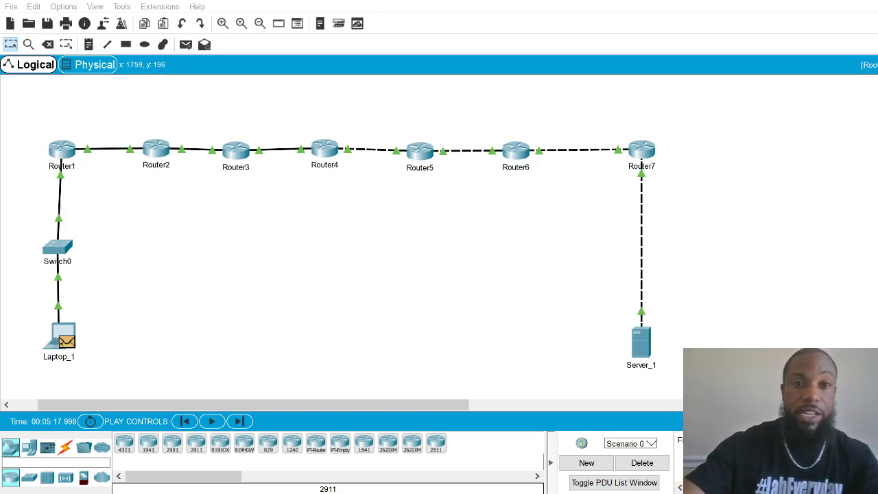
Delete the current scenario, then send a simple PDU from Laptop_1 to Router6 through the simulation.
click(642, 462)
click(185, 44)
click(64, 336)
click(517, 155)
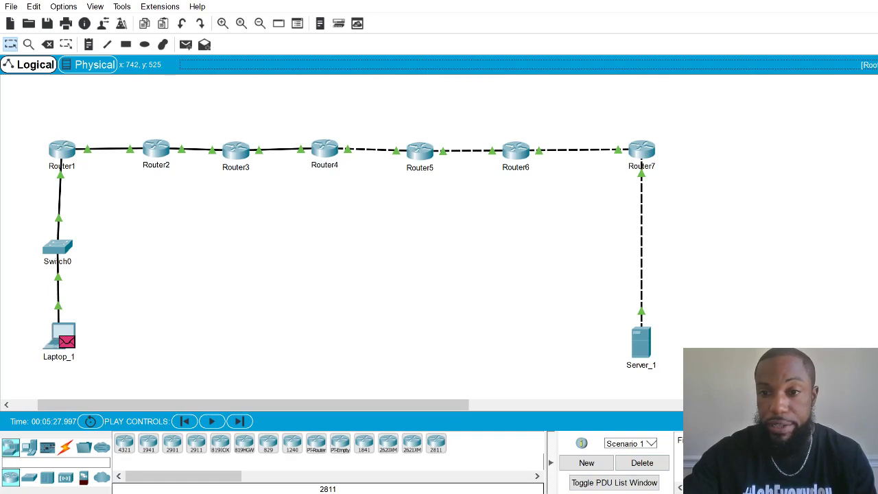
key(shift+s)
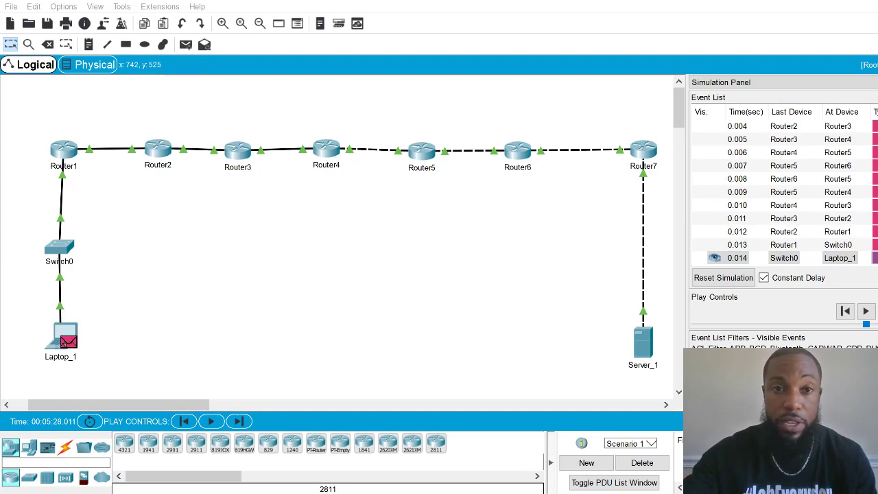
Examine the TTL and other IP header fields of Router6's reply in the inbound PDU details at Laptop_1.
key(alt+Tab)
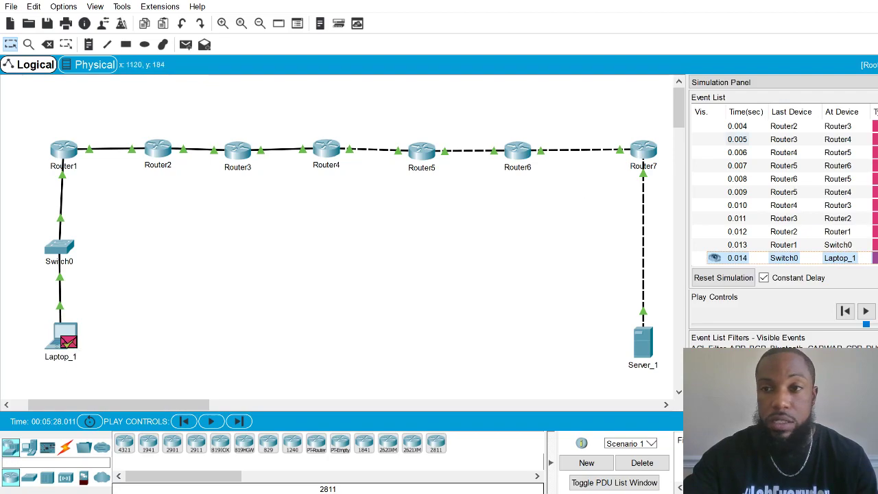
drag(759, 295, 724, 296)
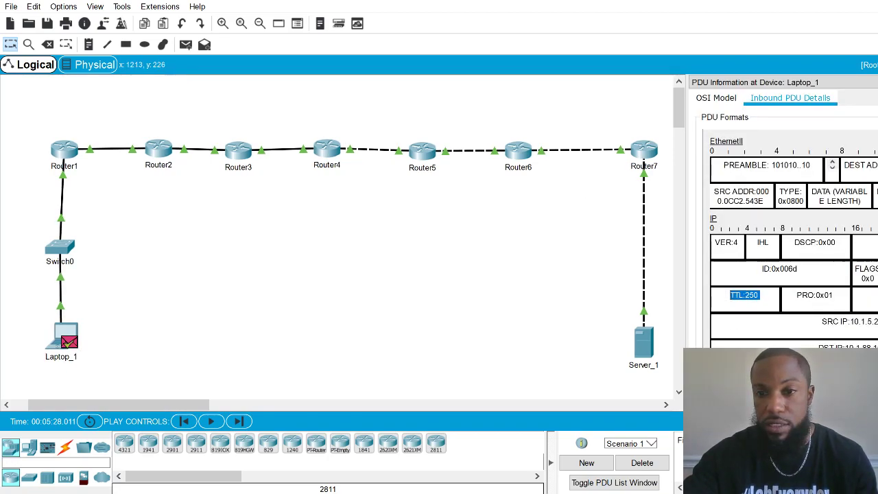
key(alt+Tab)
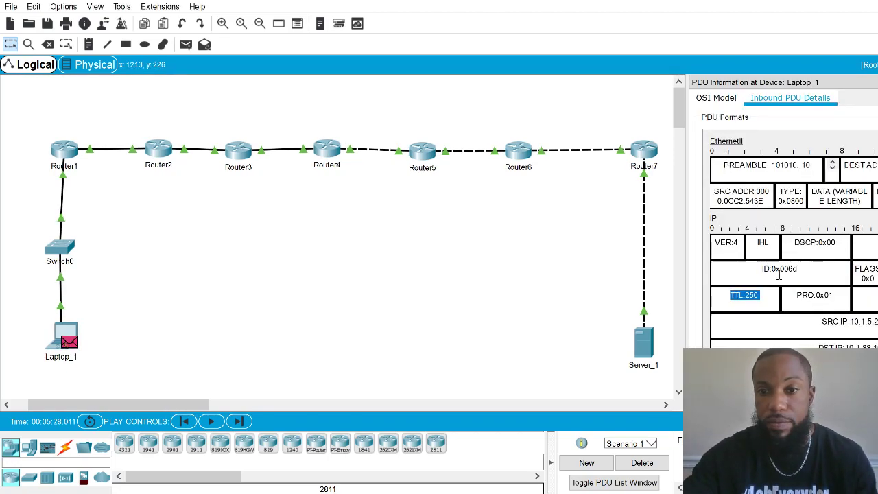
scroll(812, 261, down, 3)
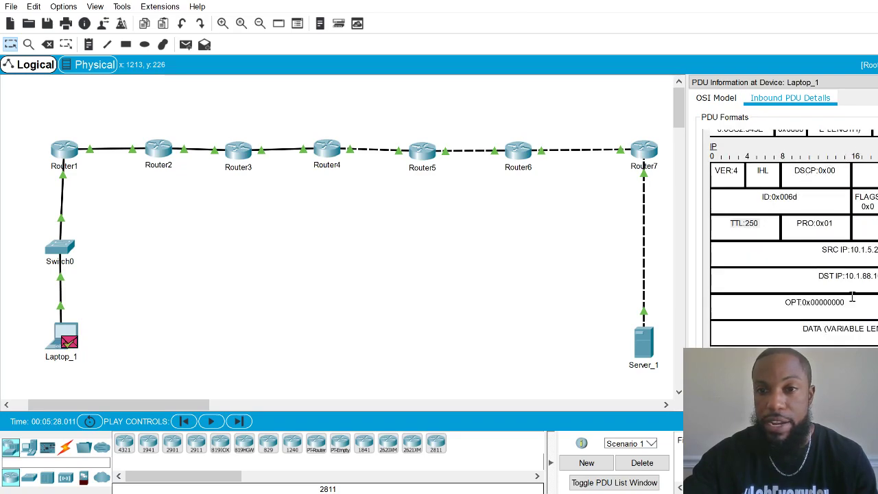
click(763, 229)
double_click(735, 223)
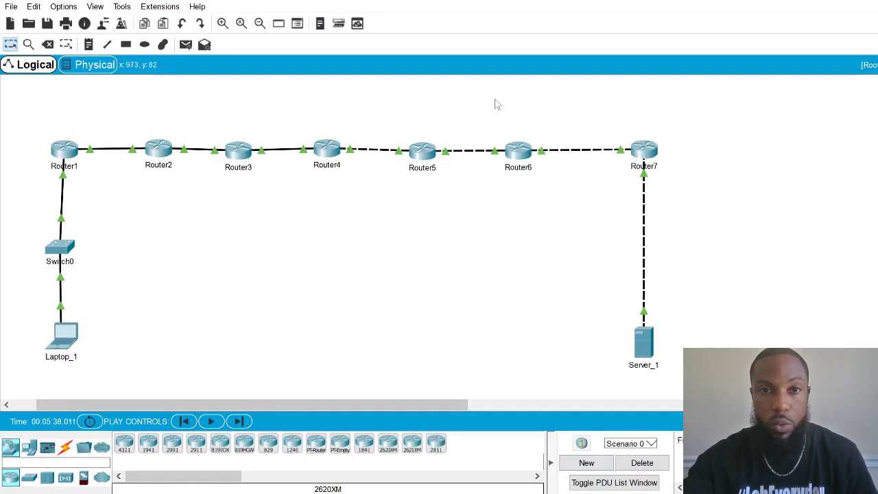
Add a simple PDU from Laptop_1 to Server_1 and run the simulation until the reply returns.
click(185, 45)
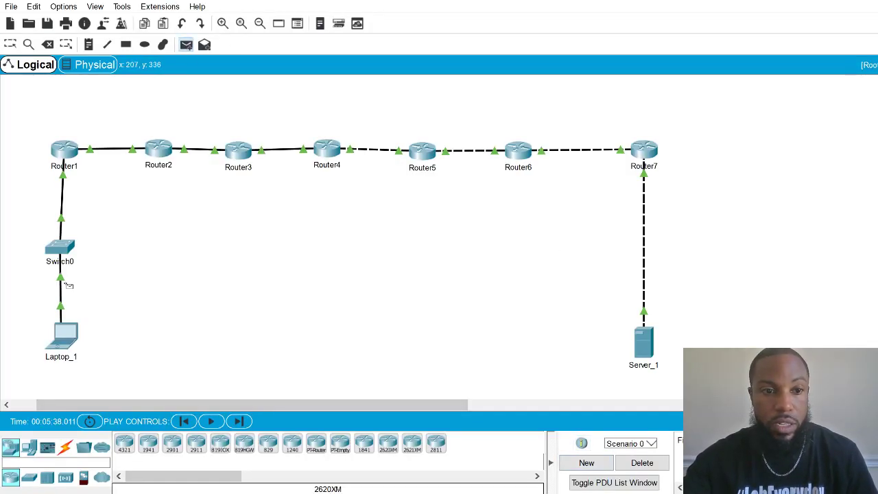
click(62, 337)
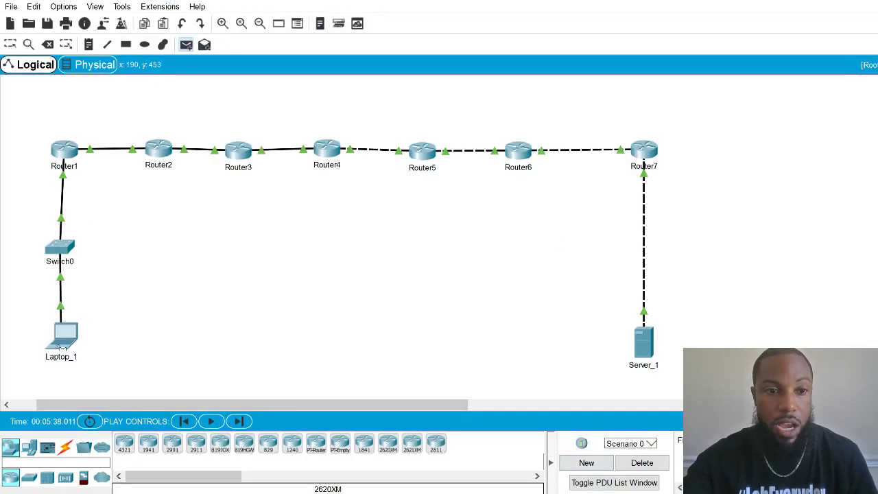
click(644, 342)
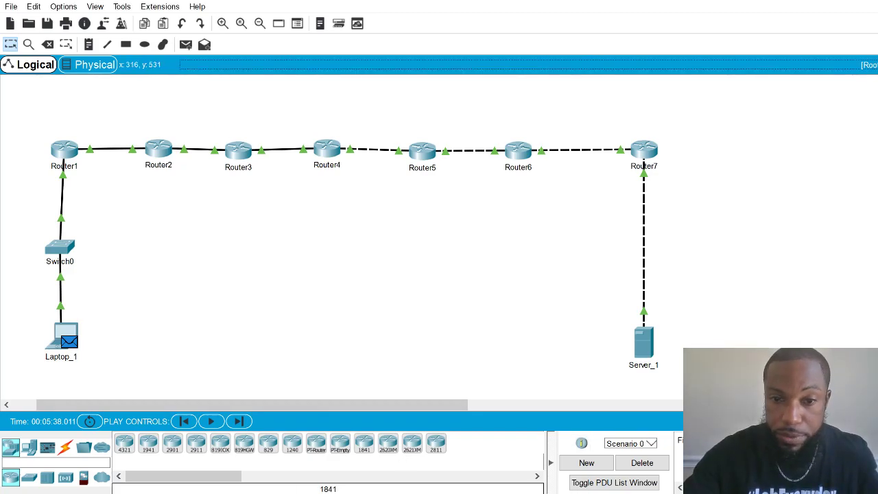
key(shift+s)
key(alt+c)
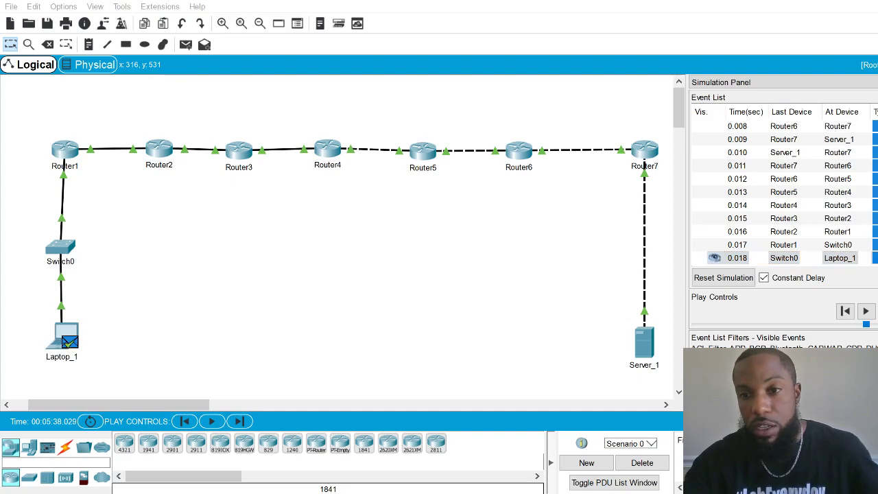
Examine the TTL of Server_1's reply in the inbound PDU details at Laptop_1.
key(alt+Tab)
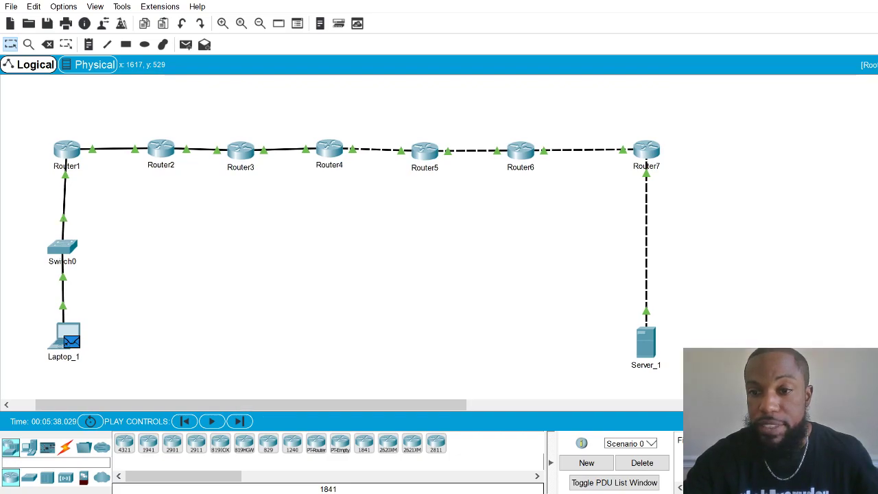
click(71, 341)
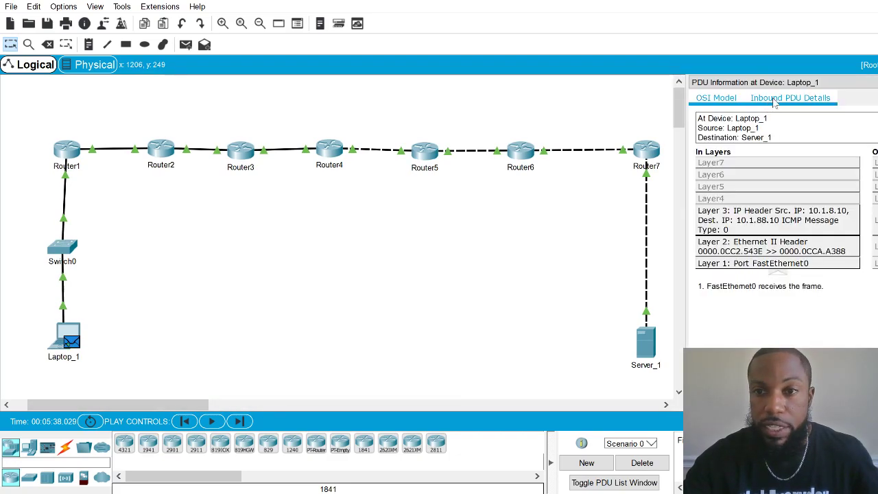
click(790, 99)
scroll(794, 238, down, 1)
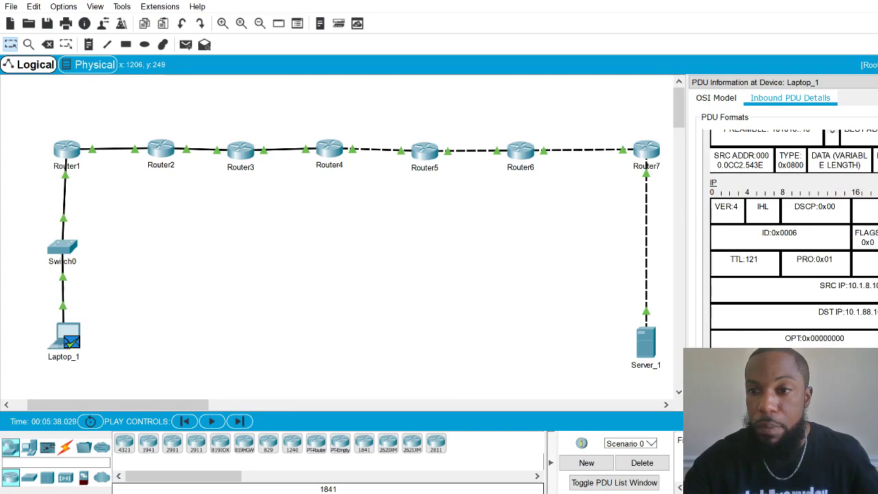
scroll(791, 212, down, 2)
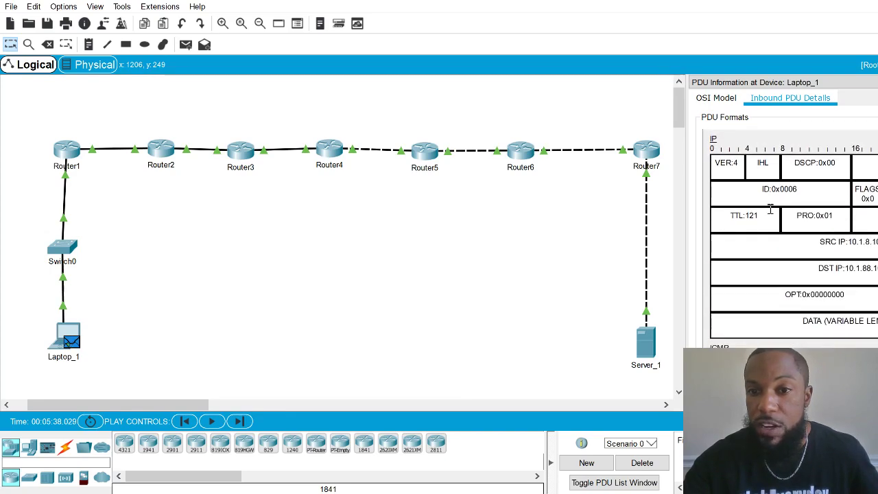
drag(769, 210, 722, 213)
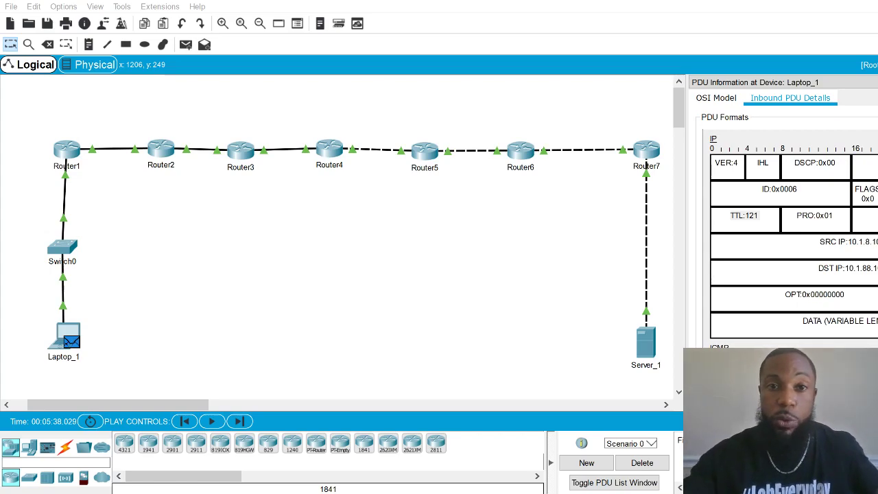
click(129, 219)
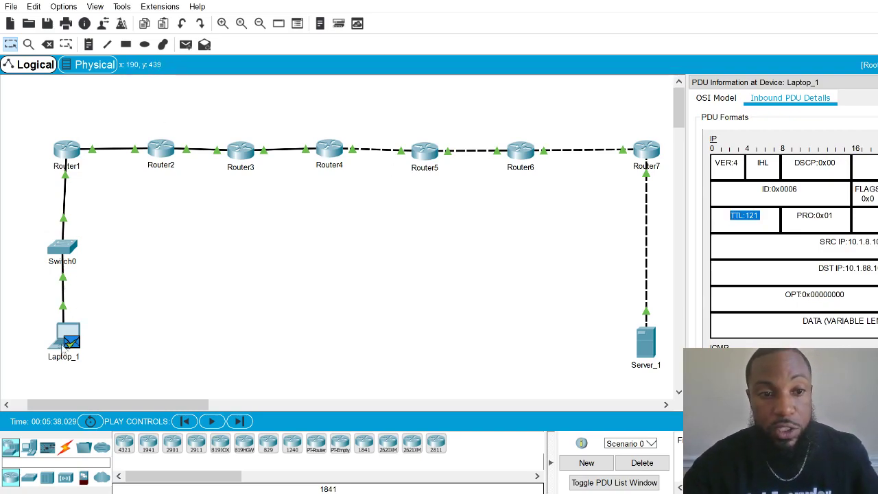
click(146, 409)
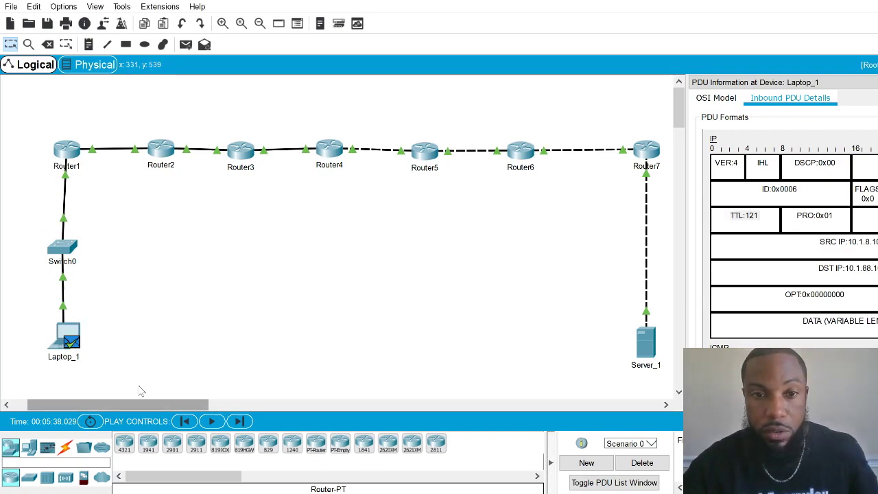